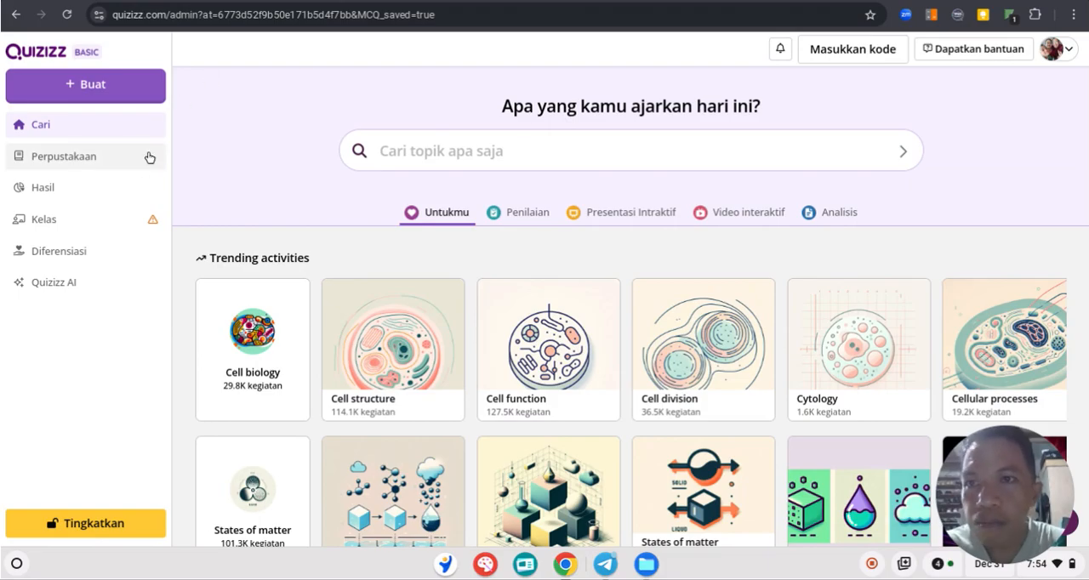
Create a new assessment (Penilaian) from scratch, starting with a multiple-choice (Pilihan ganda) question
left_click(91, 89)
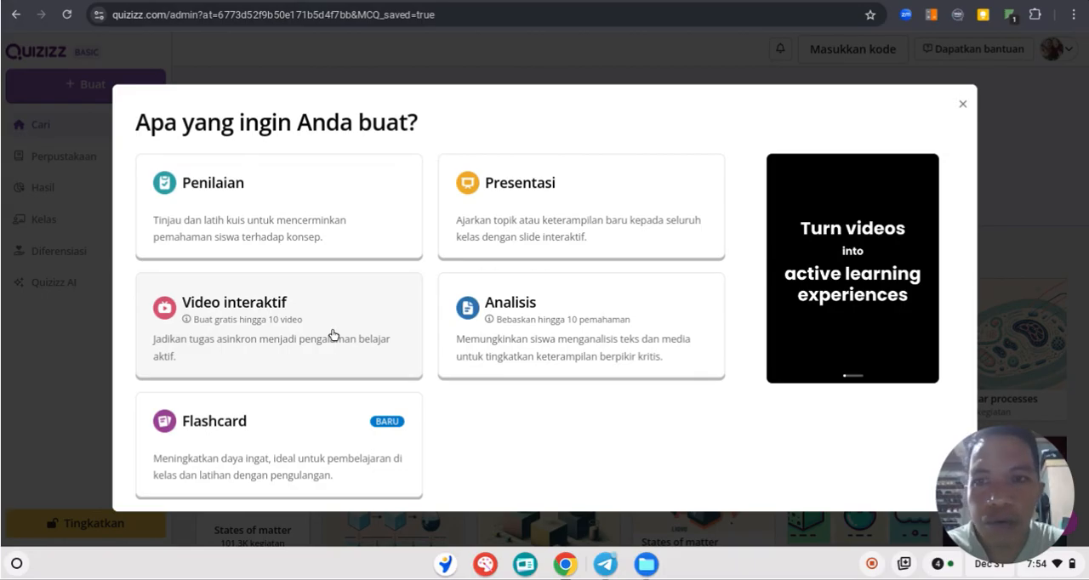
left_click(203, 199)
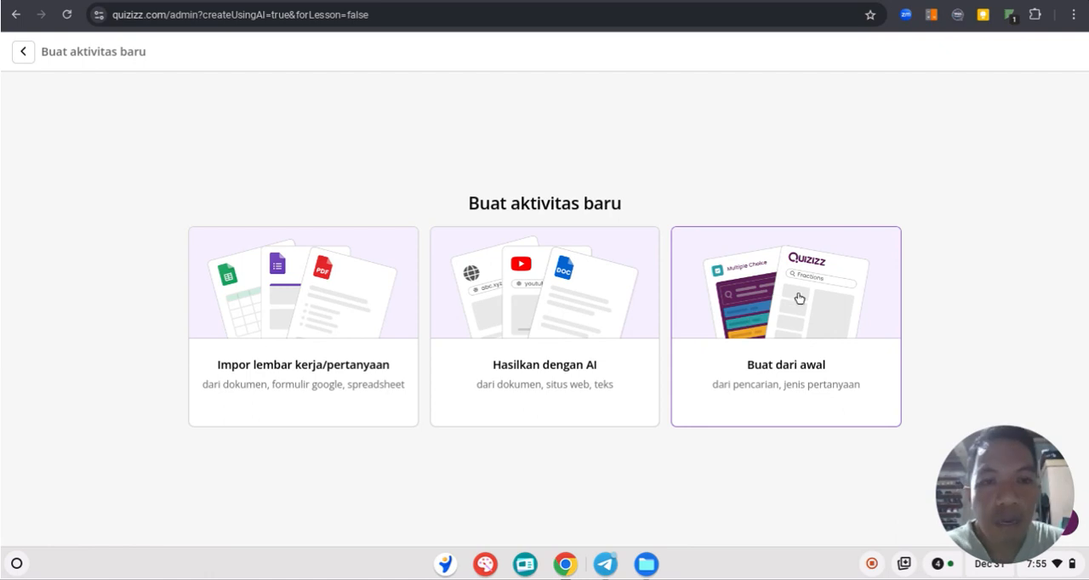
left_click(774, 333)
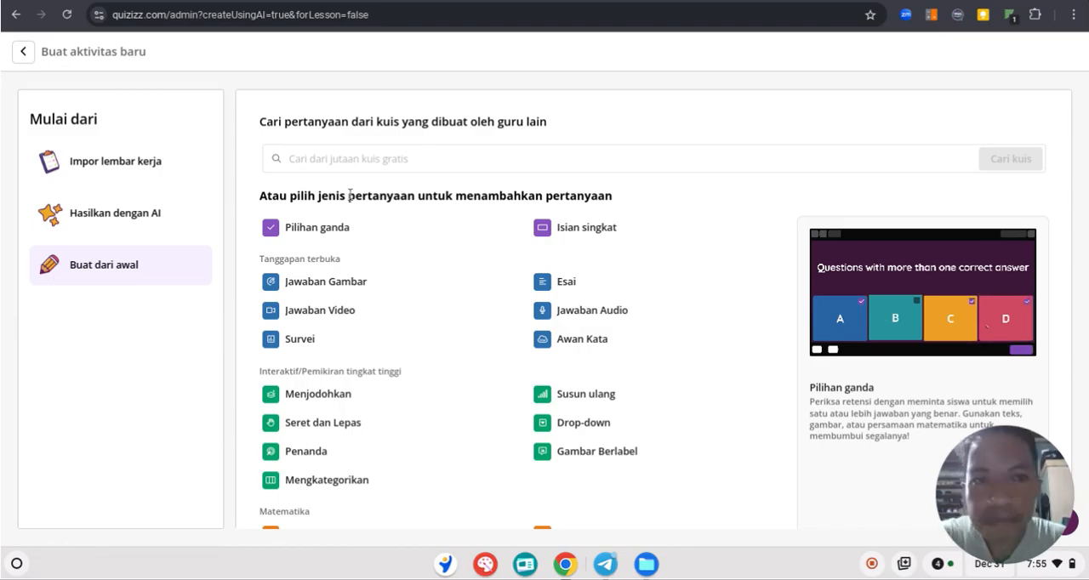
left_click(315, 235)
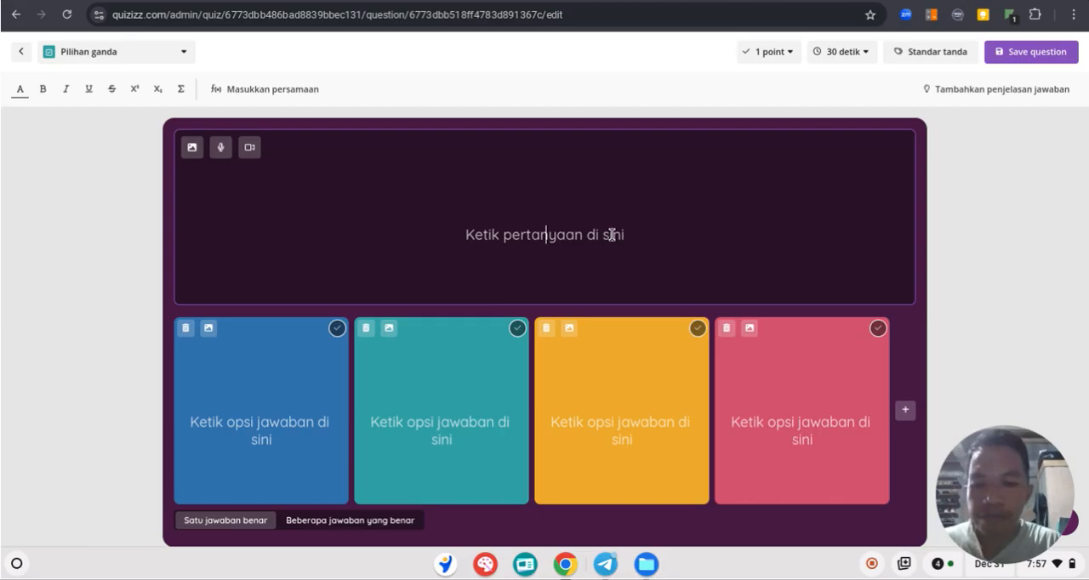
Enter the question "Berapakah jumlah hari di tahun 2024?" and add a fifth answer option
type("Berap")
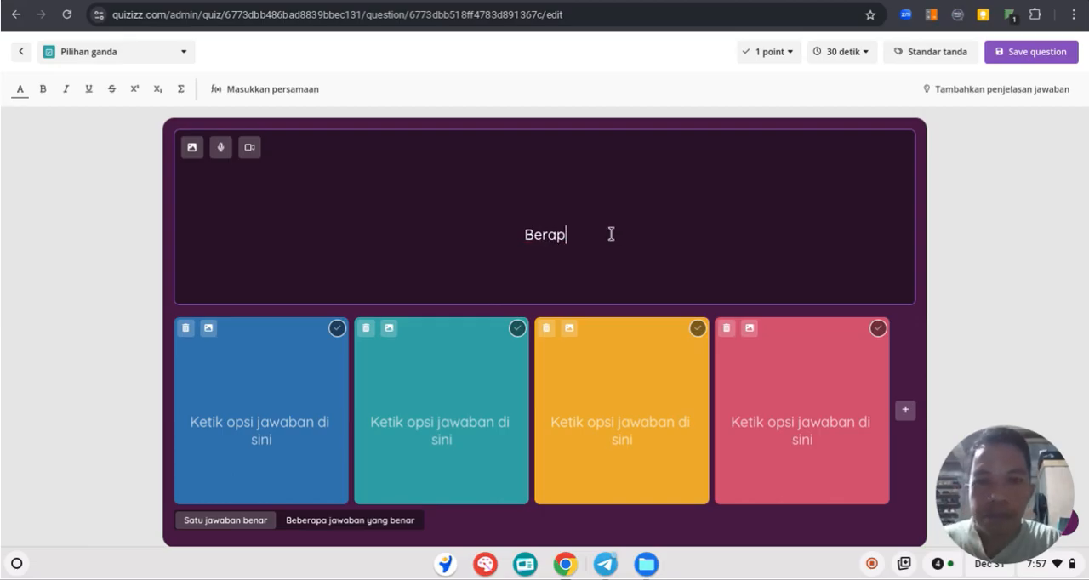
type("a Ho")
key("BackSpace")
type("ari")
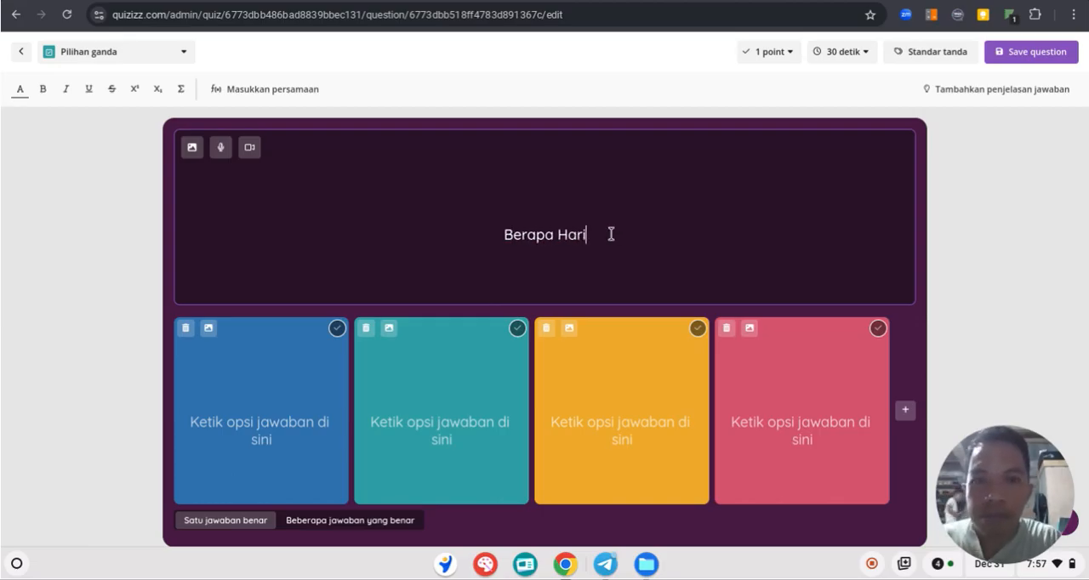
type(" d")
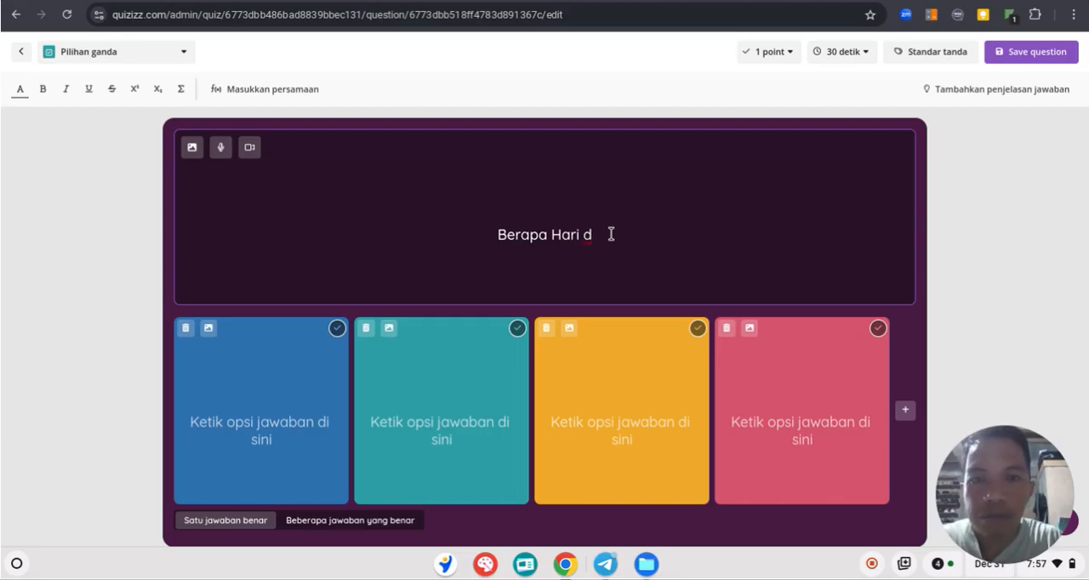
type("ppp")
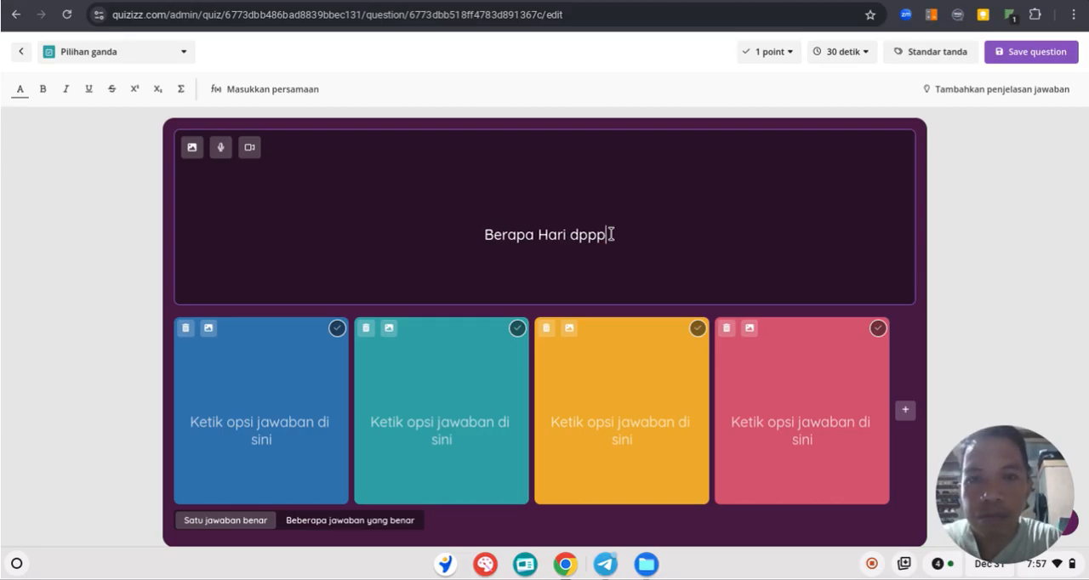
key("BackSpace")
key("BackSpace")
key("BackSpace")
key("BackSpace")
key("BackSpace")
key("BackSpace")
key("BackSpace")
key("BackSpace")
key("BackSpace")
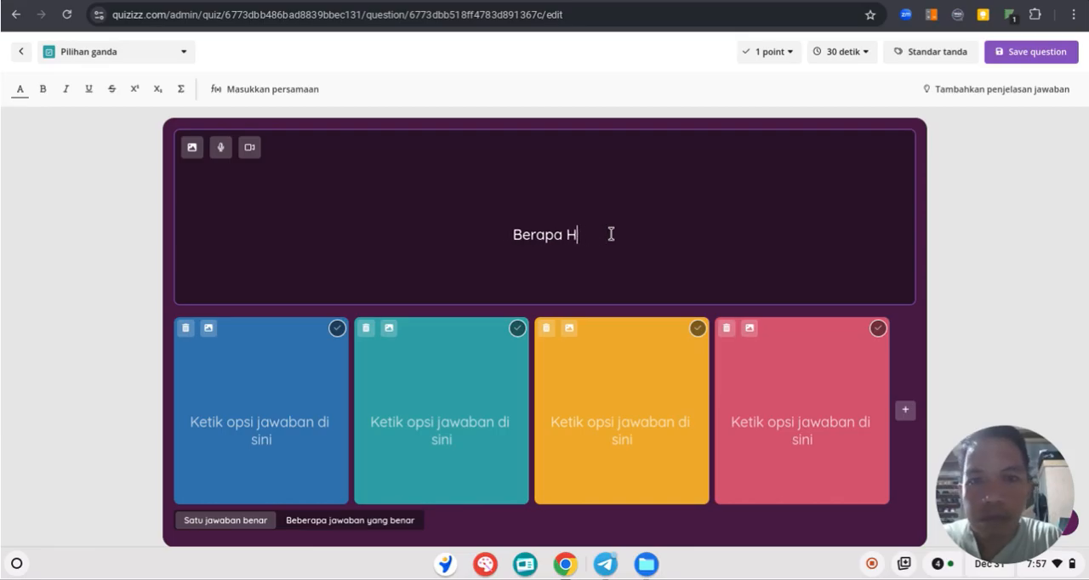
type("kah jul")
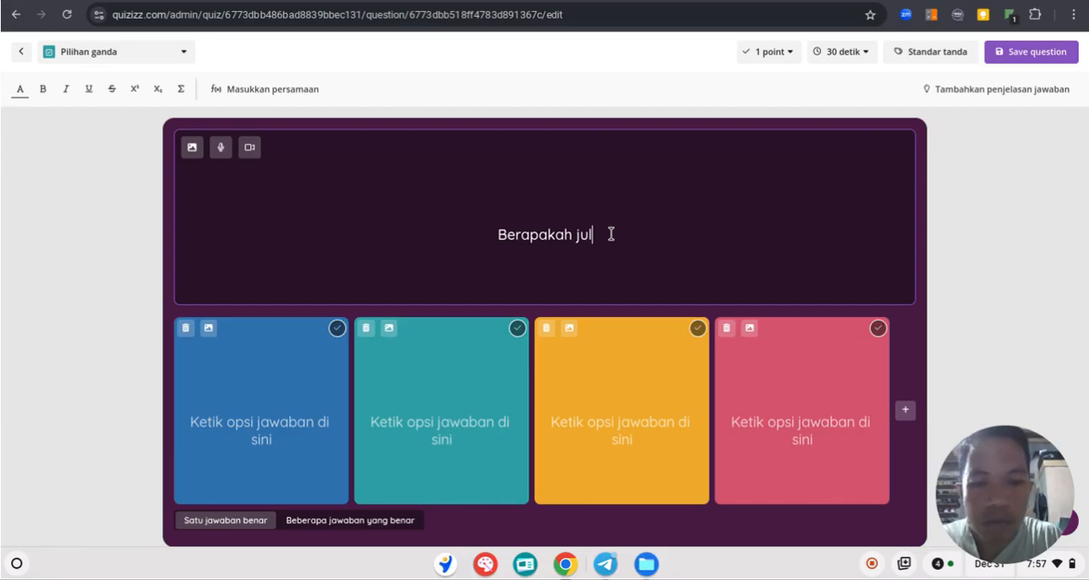
key("BackSpace")
type("m")
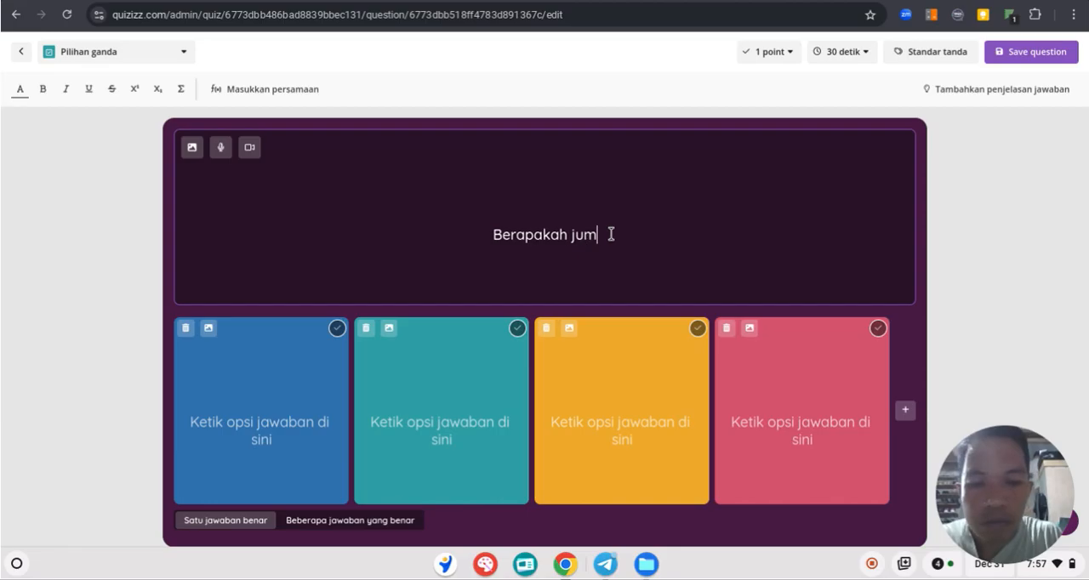
type("lah hari ")
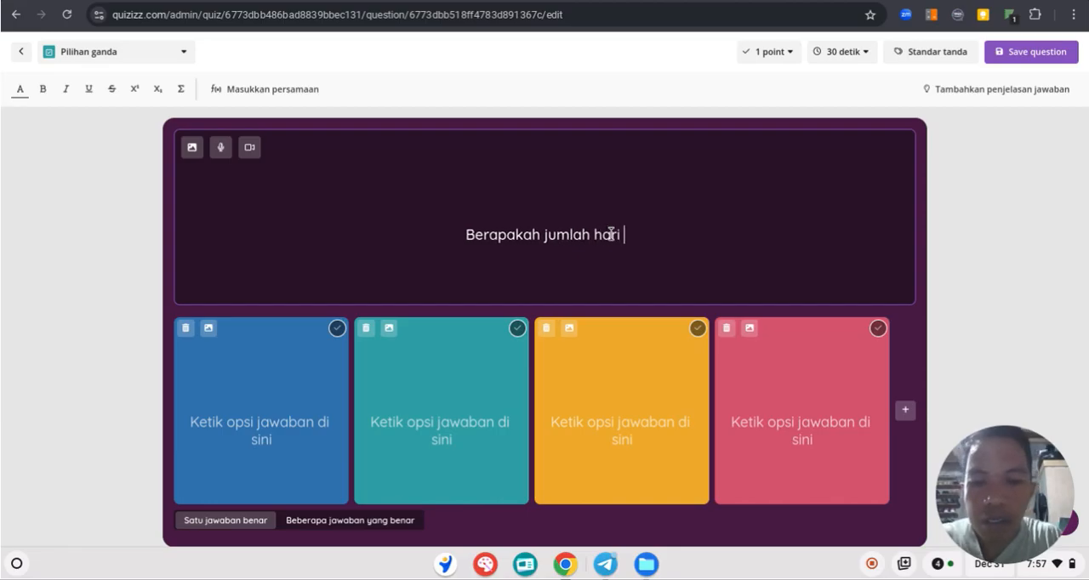
type("di tahun 2024")
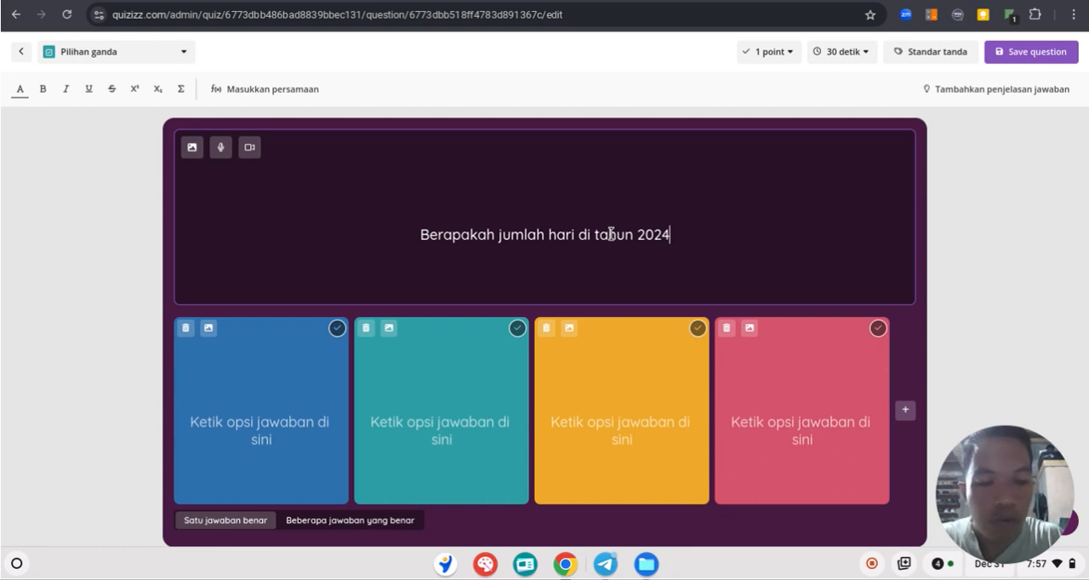
type("?")
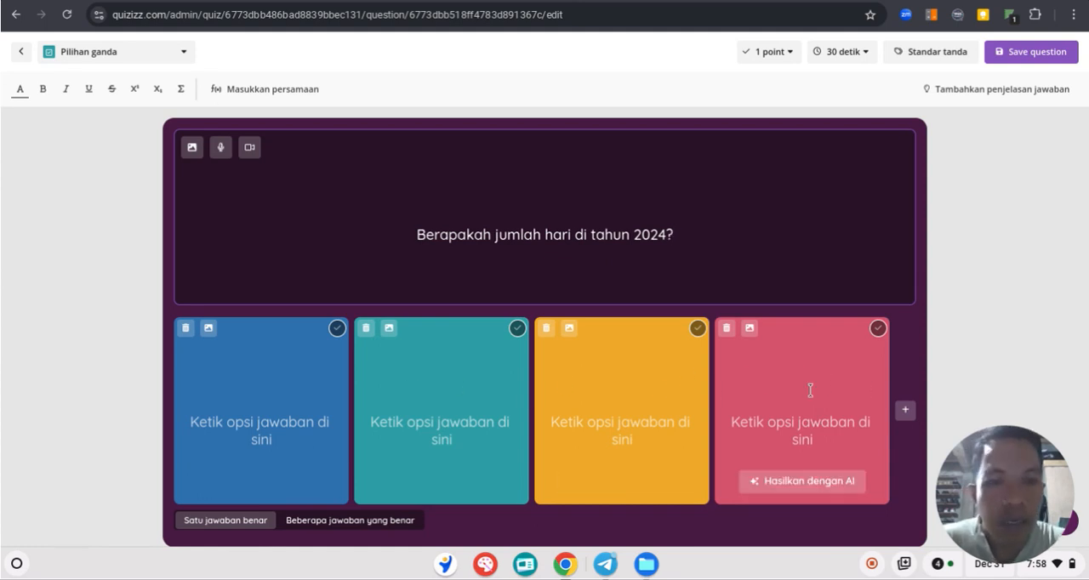
left_click(906, 411)
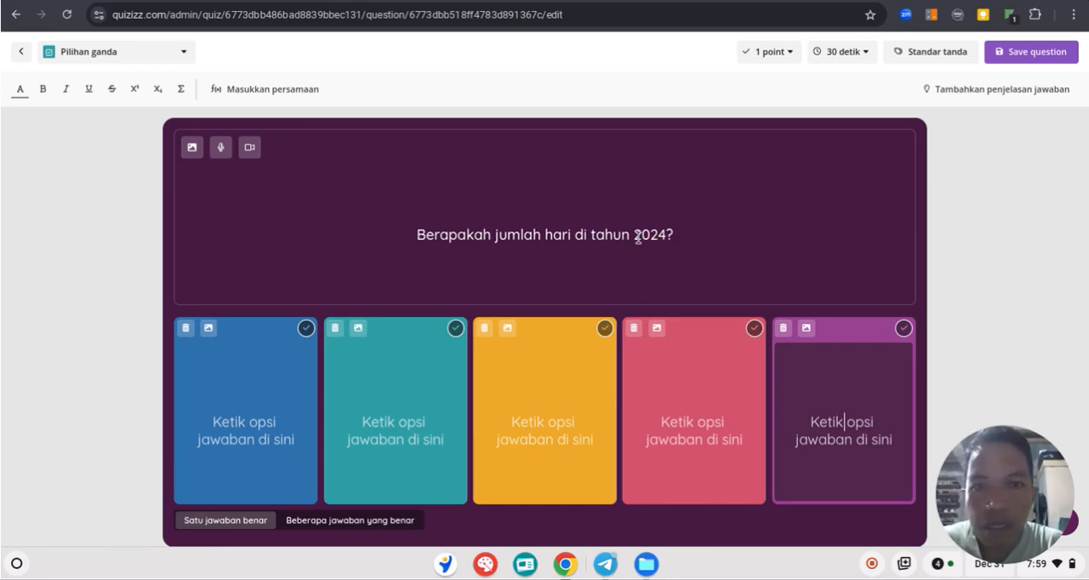
Make "2024" bold in the question text
left_click_drag(634, 236, 670, 236)
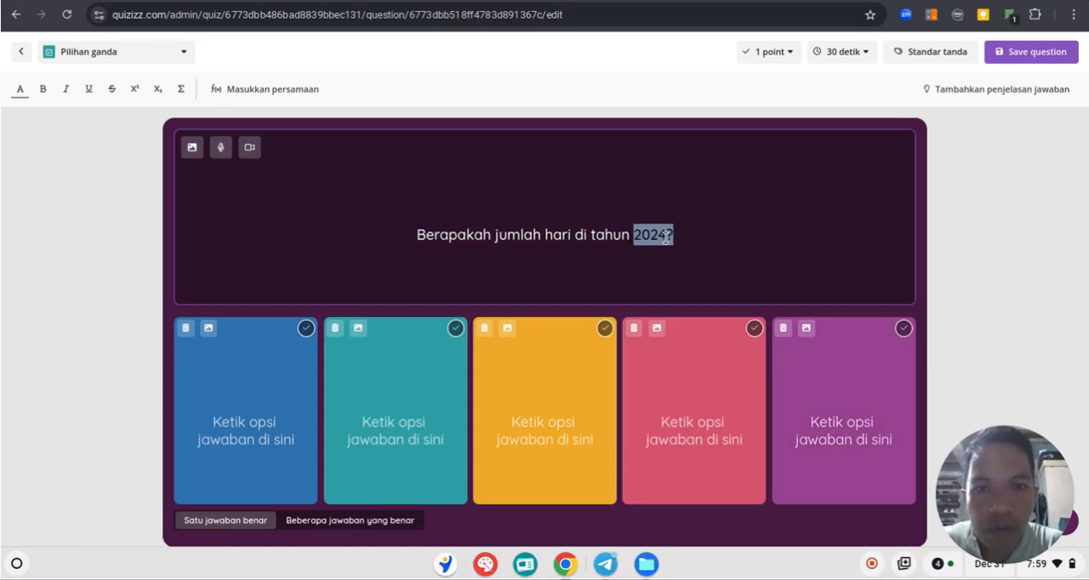
left_click(668, 238)
left_click_drag(668, 238, 635, 238)
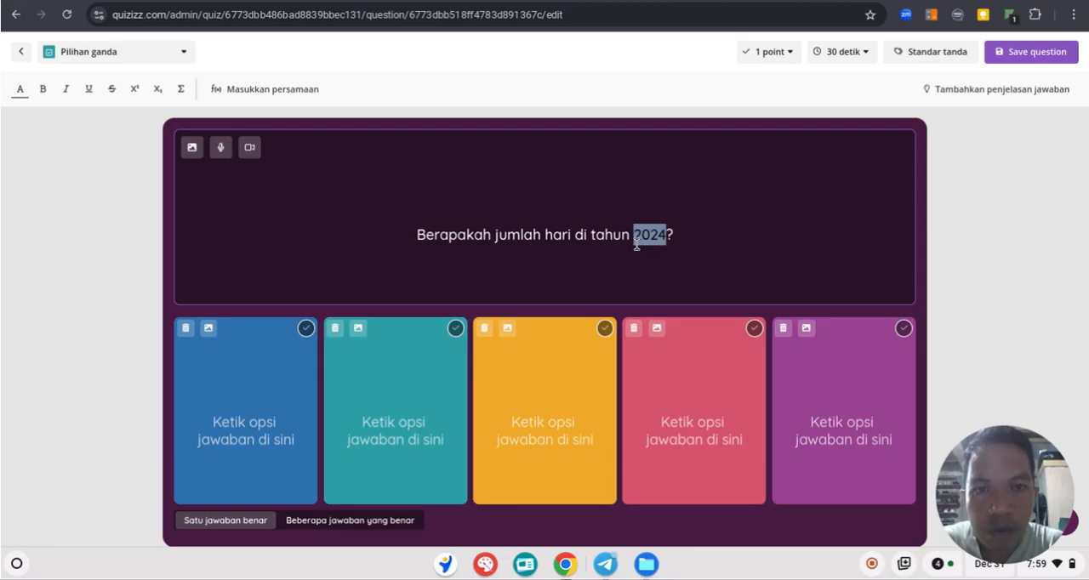
left_click(43, 92)
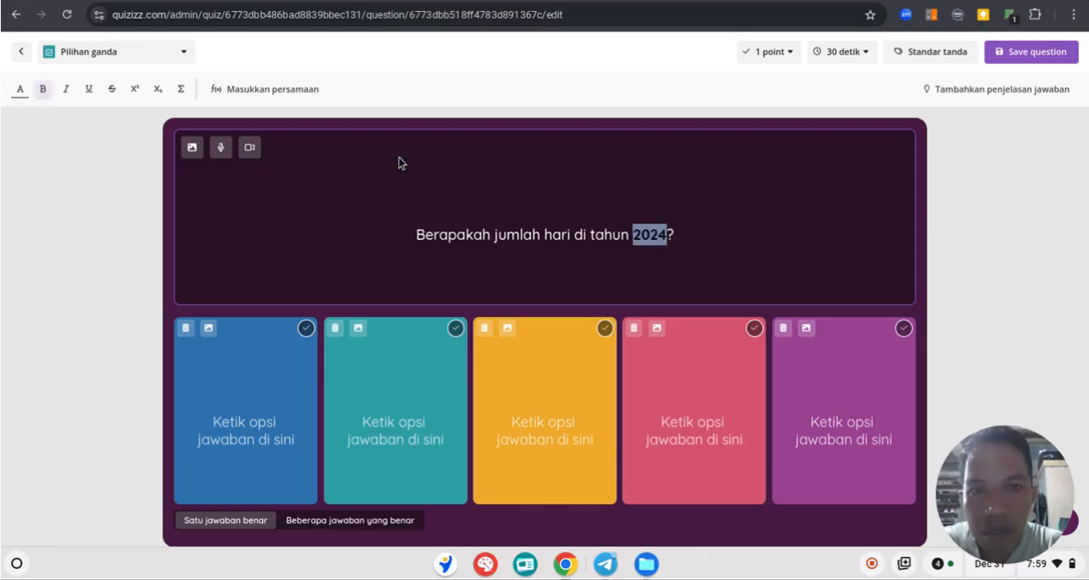
left_click(705, 239)
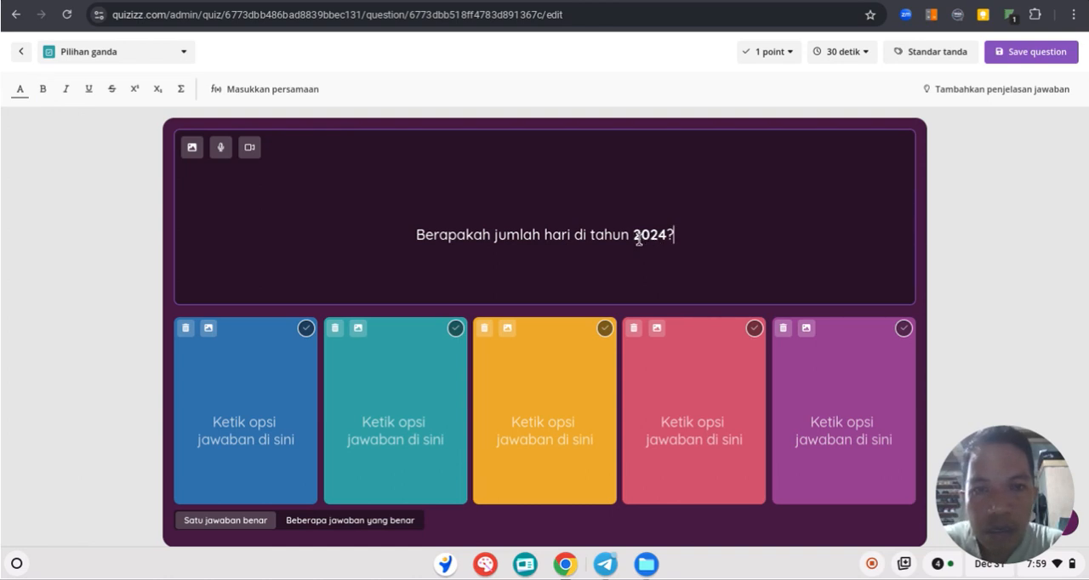
Italicize the words "jumlah hari" in the question text
left_click(562, 236)
left_click_drag(495, 235, 551, 234)
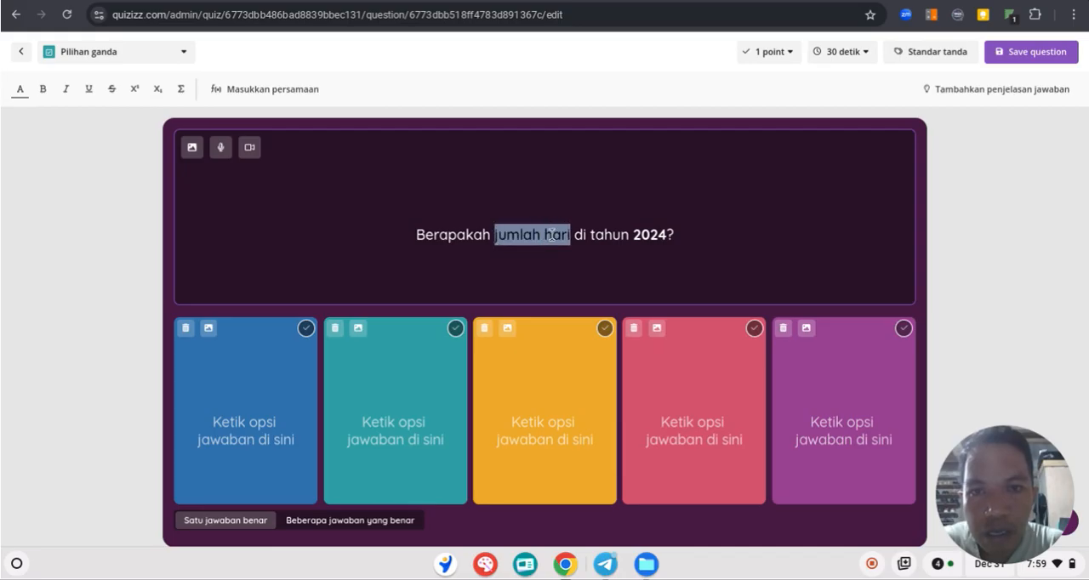
left_click(66, 91)
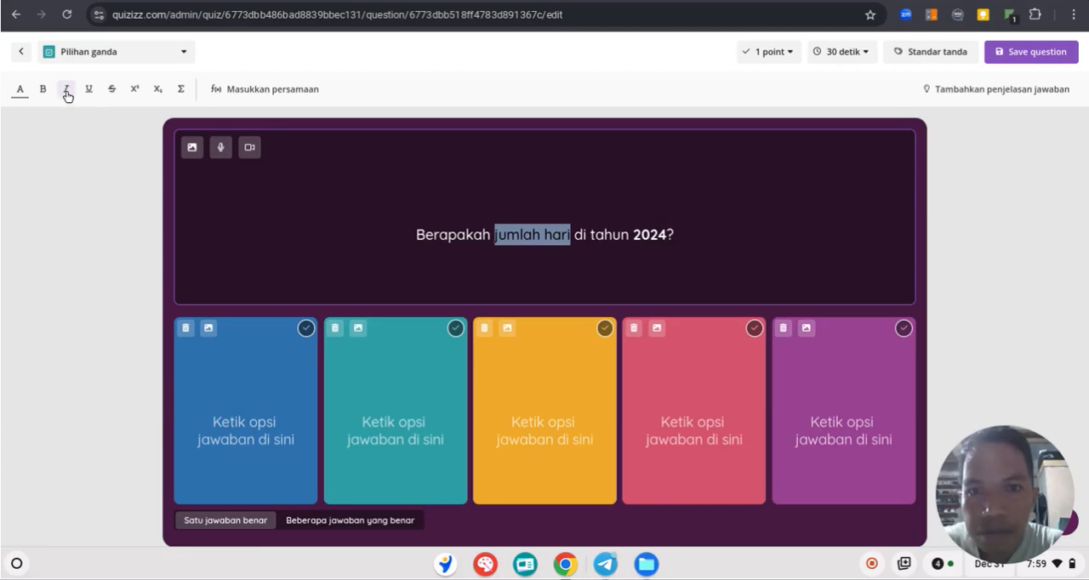
left_click(763, 223)
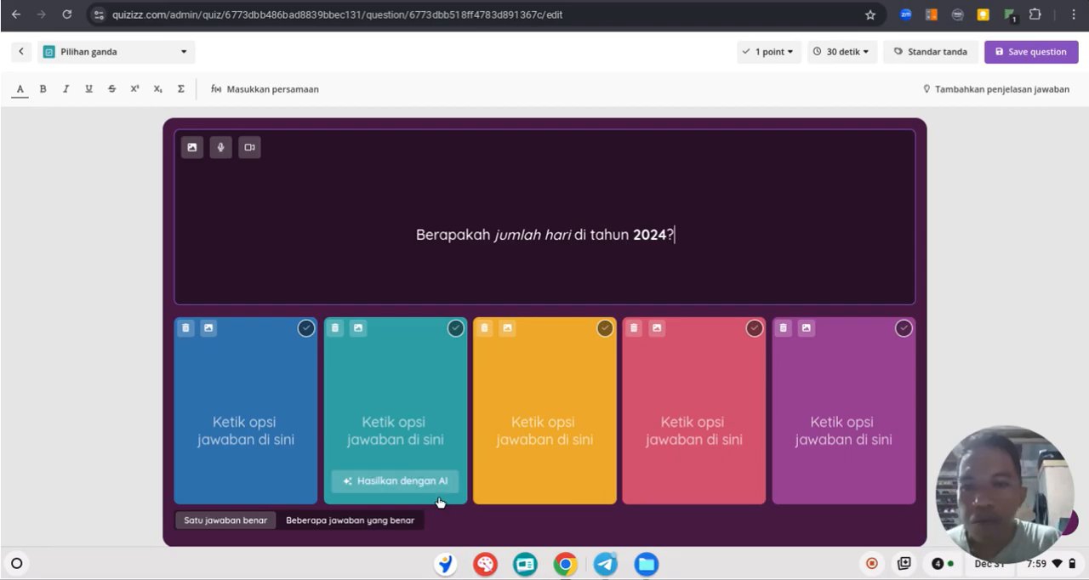
Fill the five answer options in order with 365, 366, 367, 368 and 369, and mark 366 as correct
left_click(251, 423)
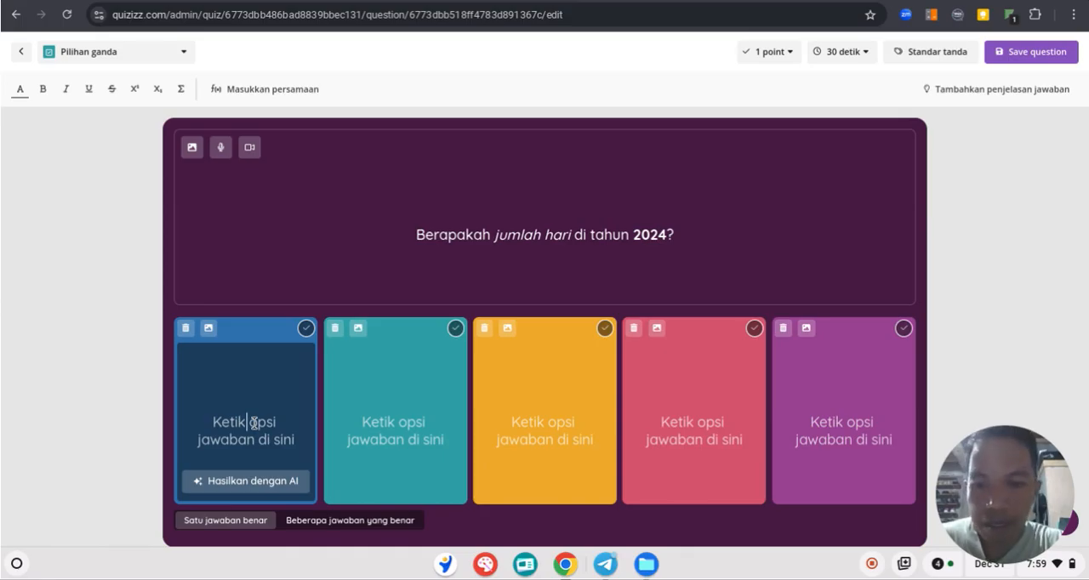
type("365")
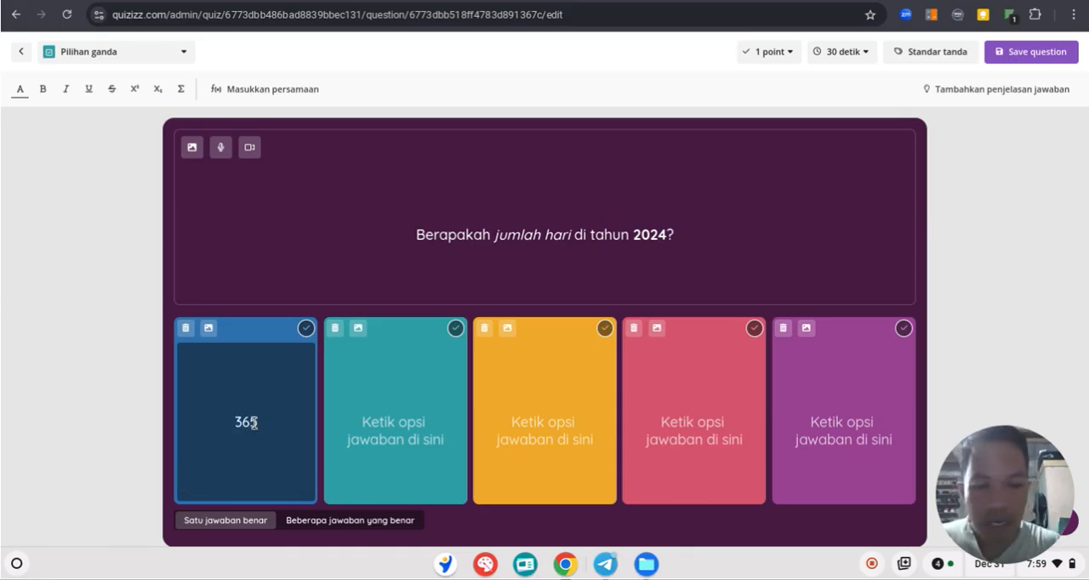
left_click(411, 434)
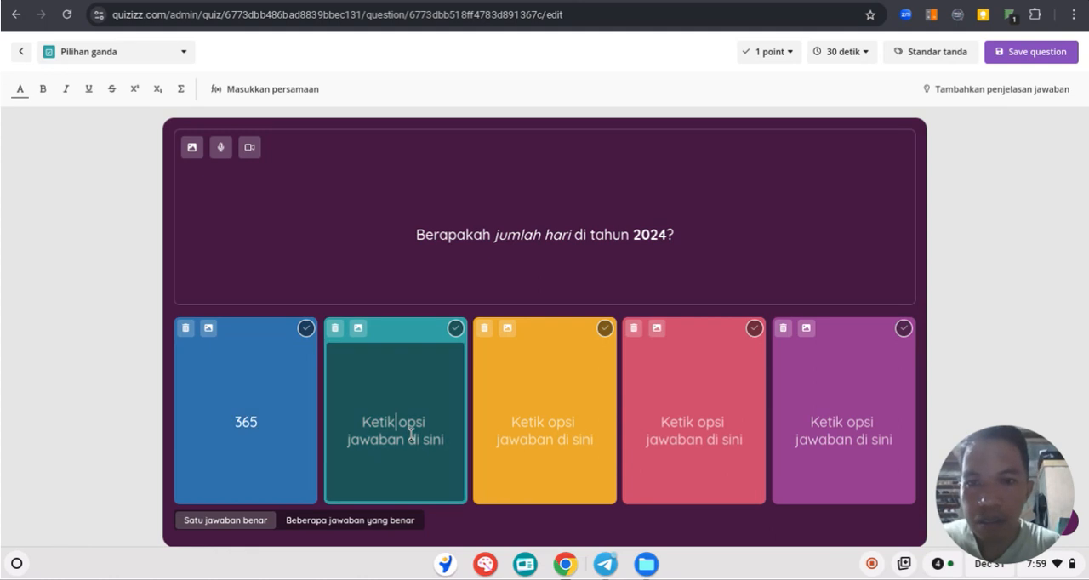
type("366")
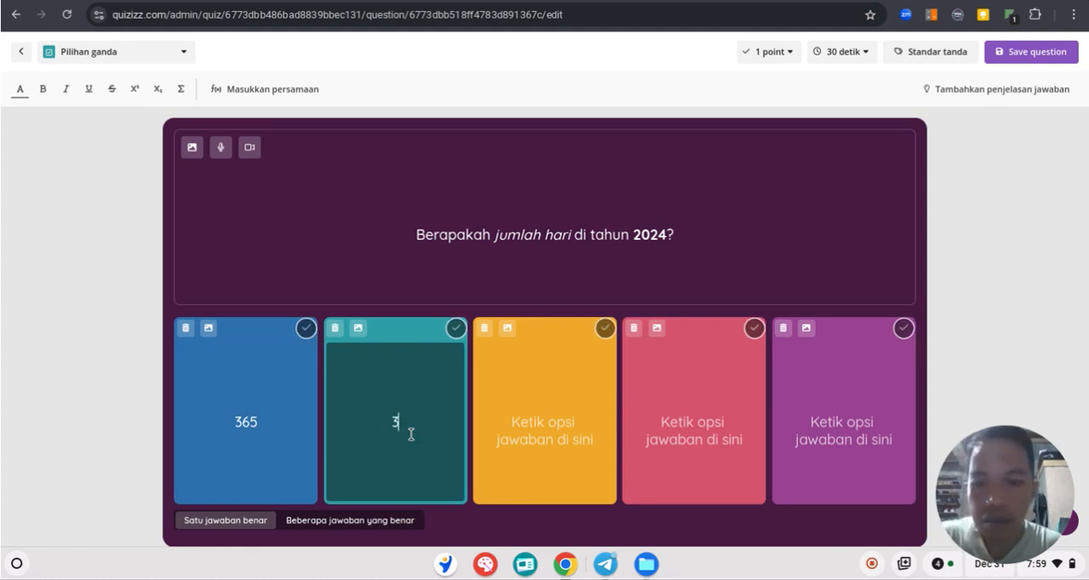
left_click(589, 431)
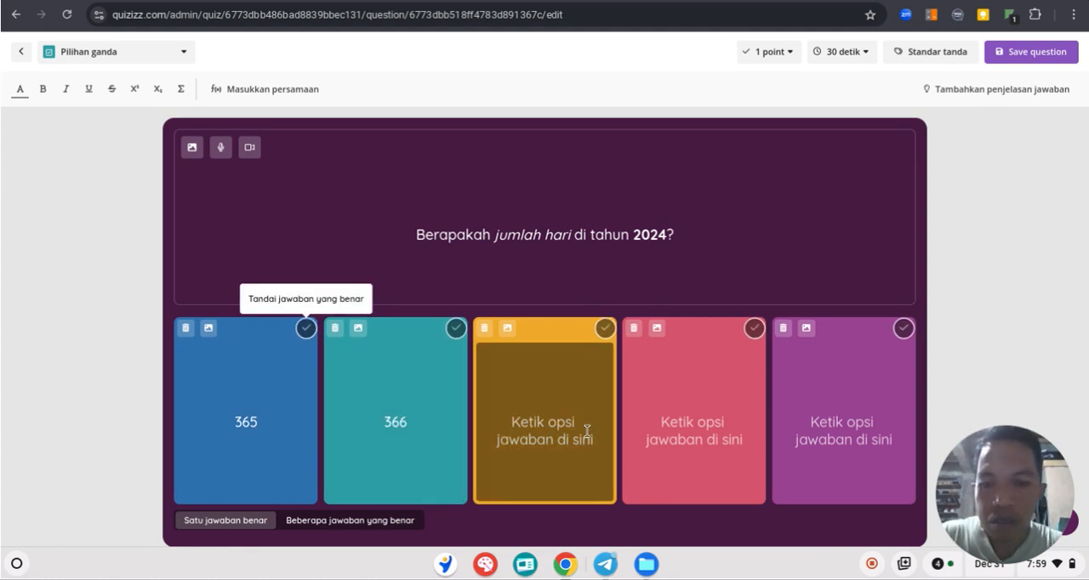
type("367")
left_click(681, 429)
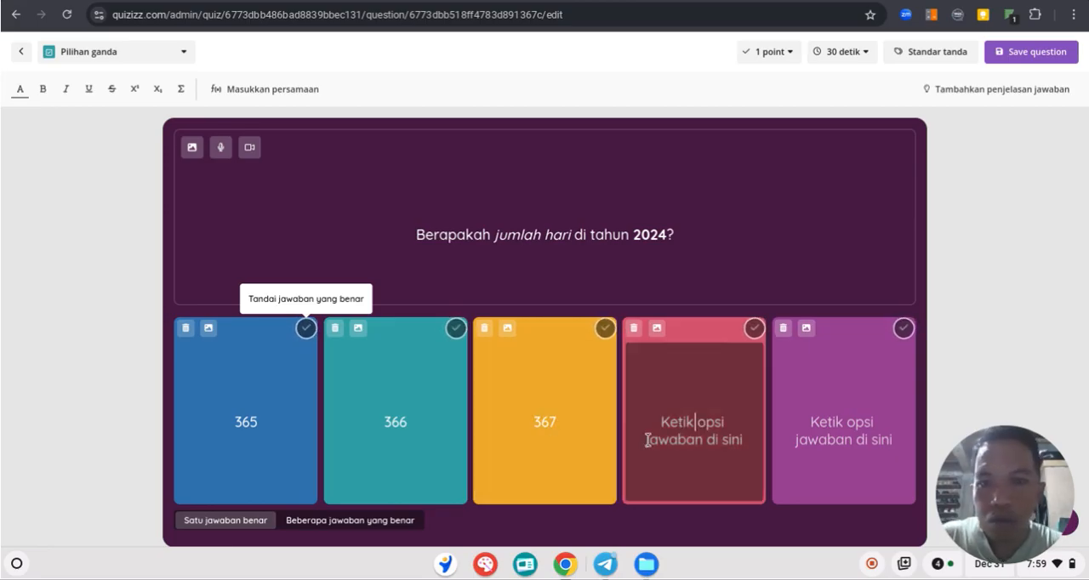
type("368")
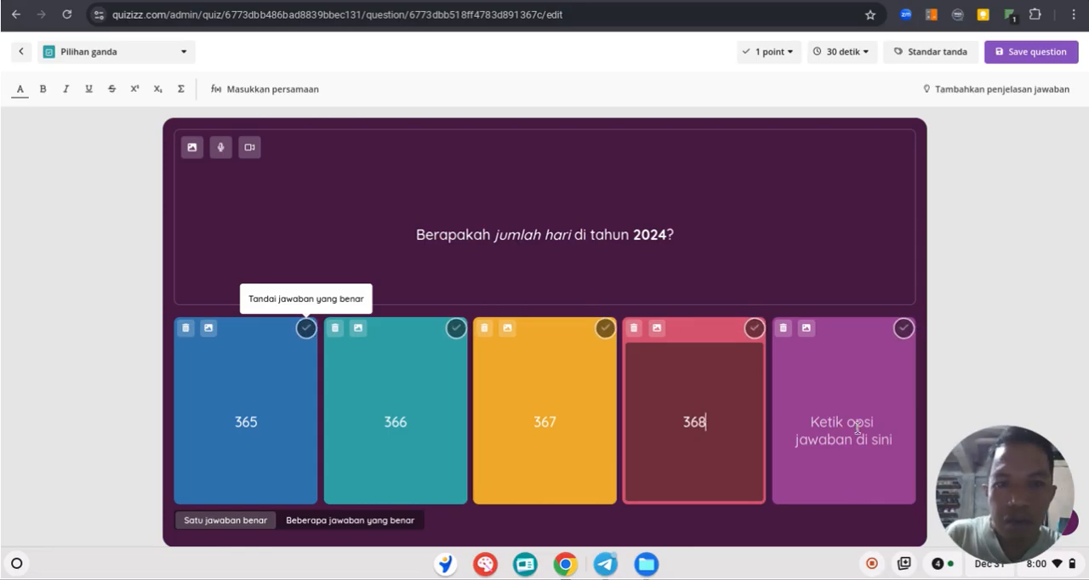
left_click(821, 430)
type("369")
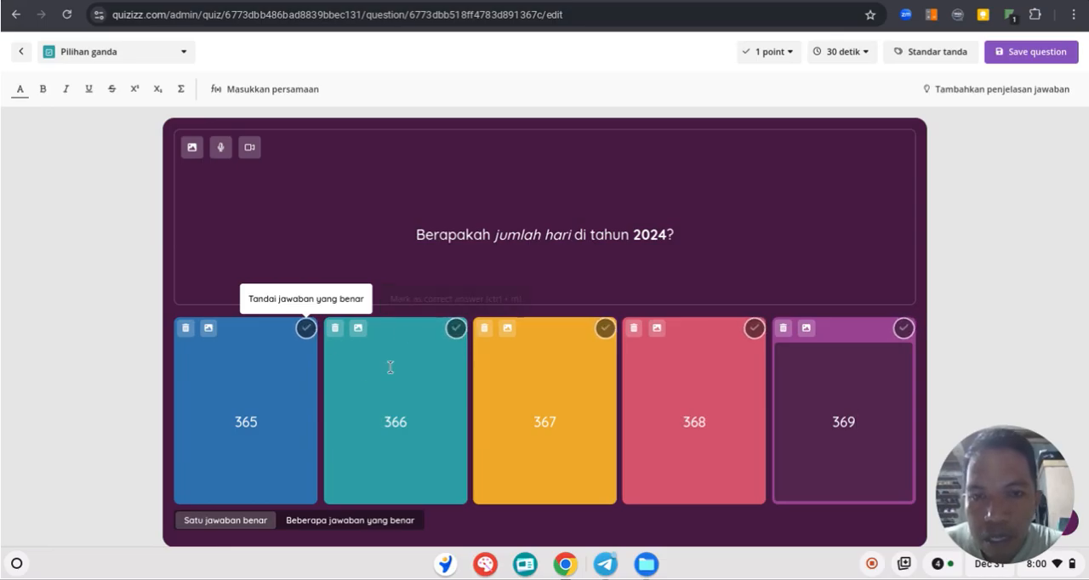
left_click(456, 329)
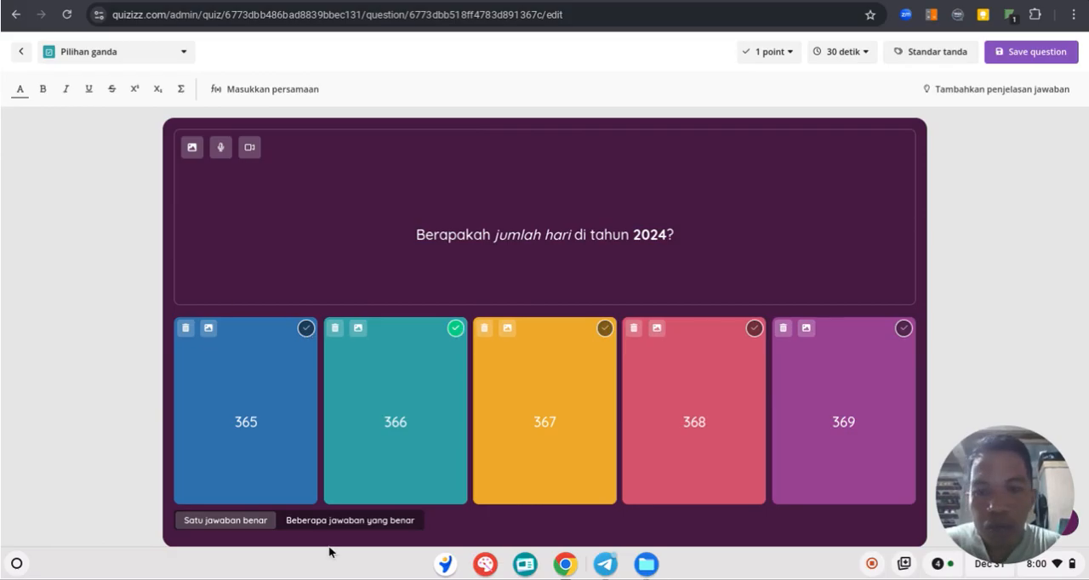
Try the multiple-correct-answers mode (Beberapa jawaban yang benar) and return the question to a single correct answer
left_click(378, 523)
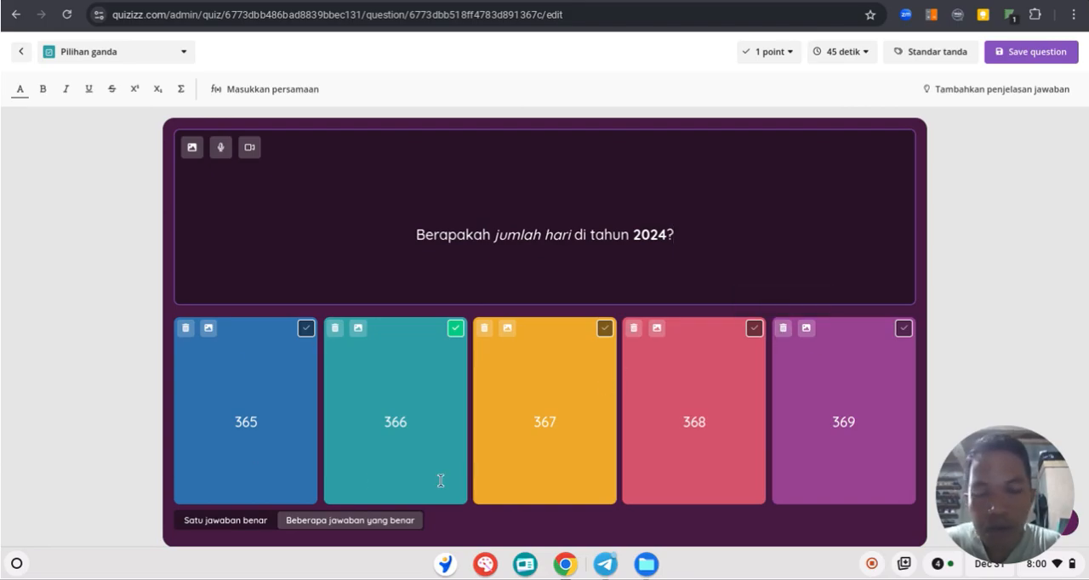
left_click(230, 521)
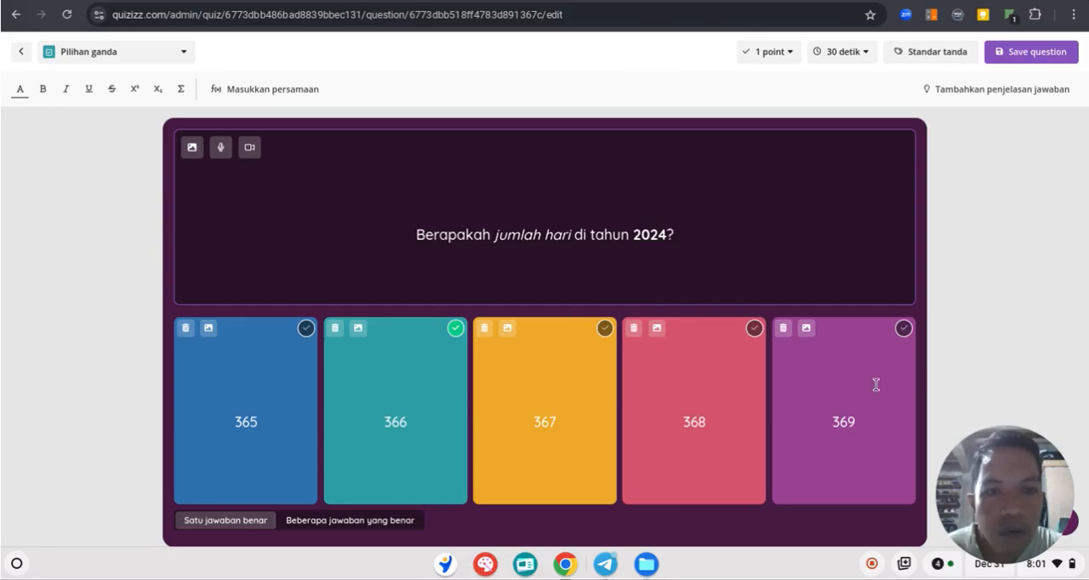
Look through the point values and answer time limits offered for the question
left_click(792, 53)
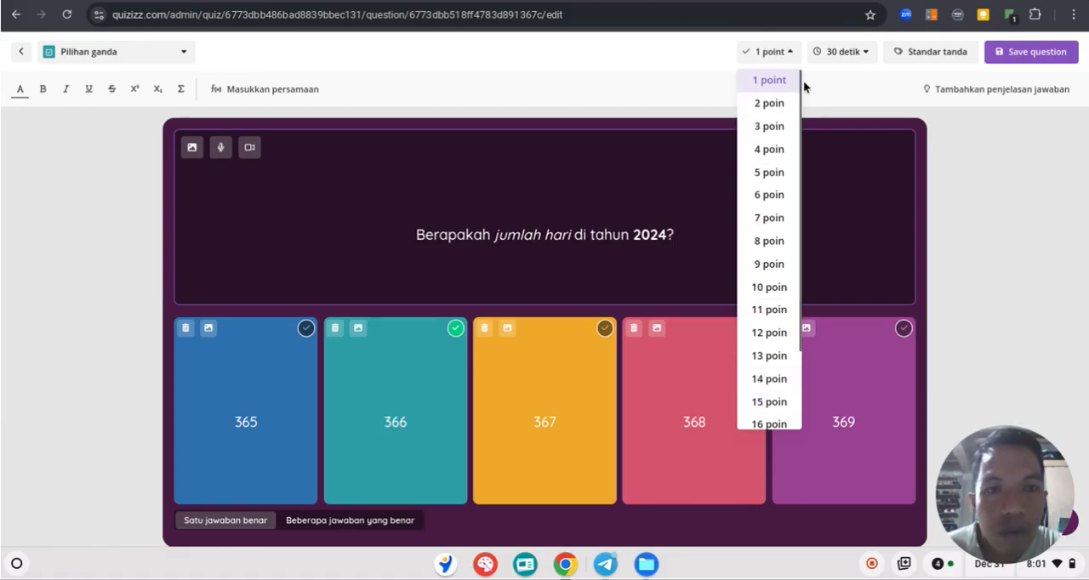
left_click_drag(801, 78, 798, 262)
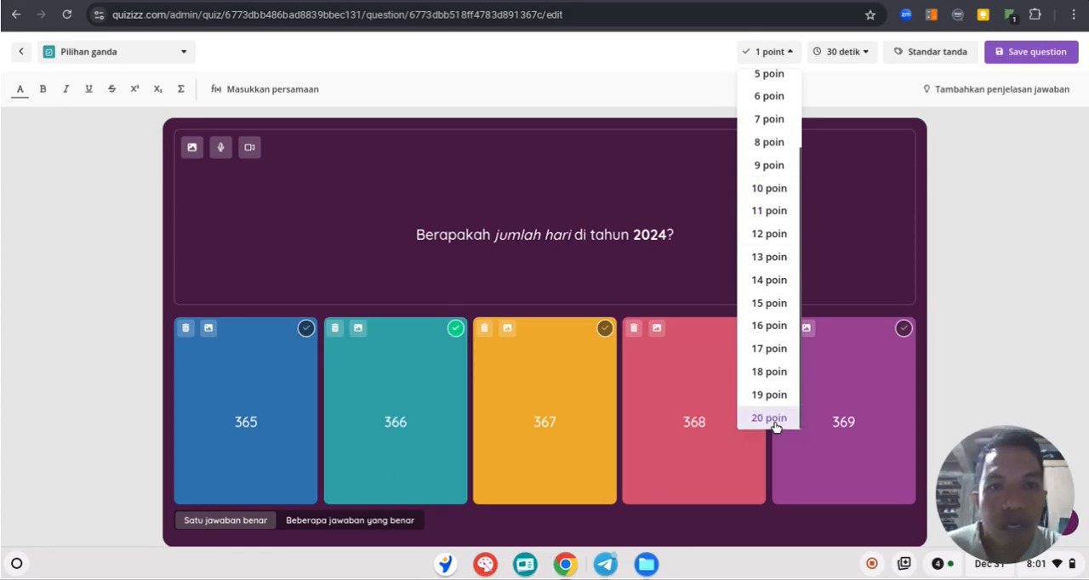
left_click_drag(804, 289, 810, 182)
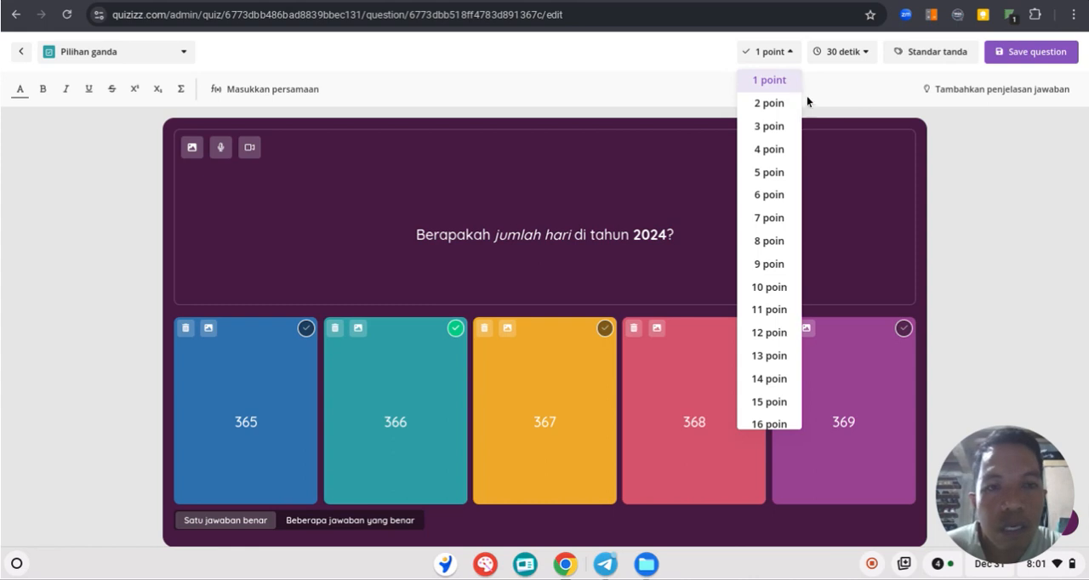
left_click(855, 83)
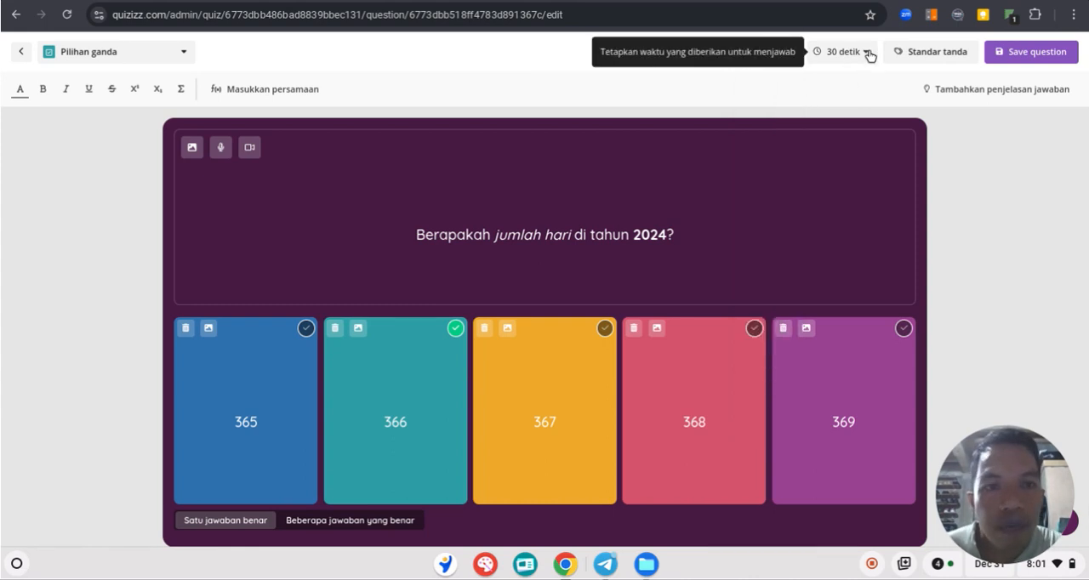
left_click(868, 56)
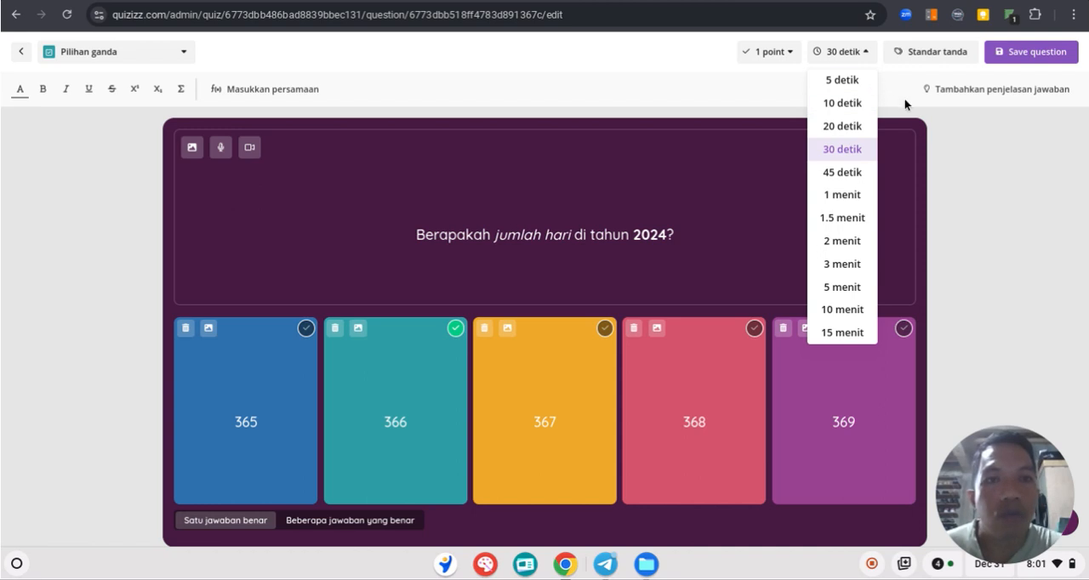
left_click(687, 190)
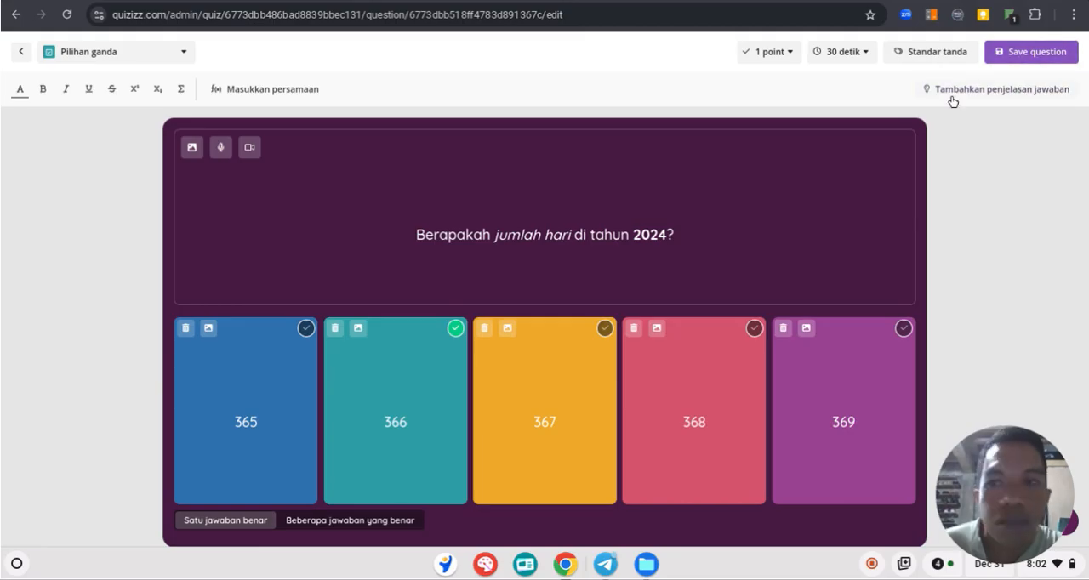
Save the multiple-choice question to the quiz
left_click(1032, 53)
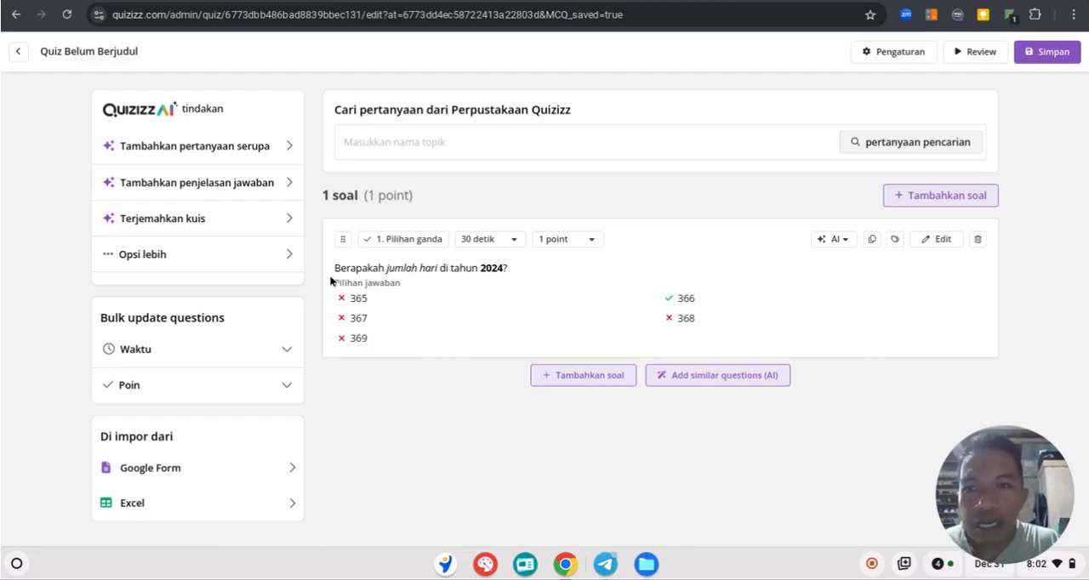
left_click_drag(363, 270, 396, 273)
left_click(406, 297)
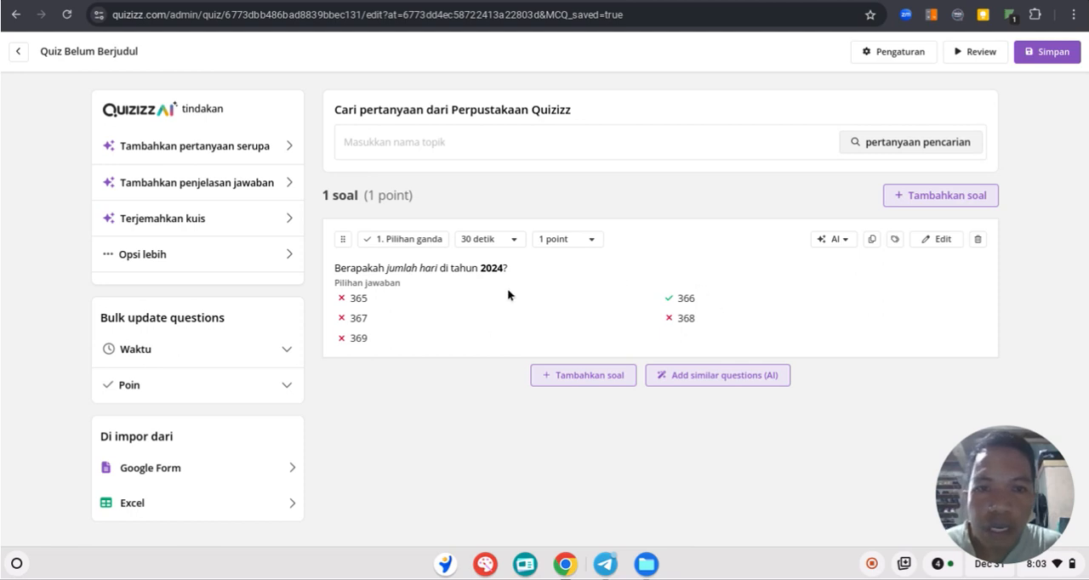